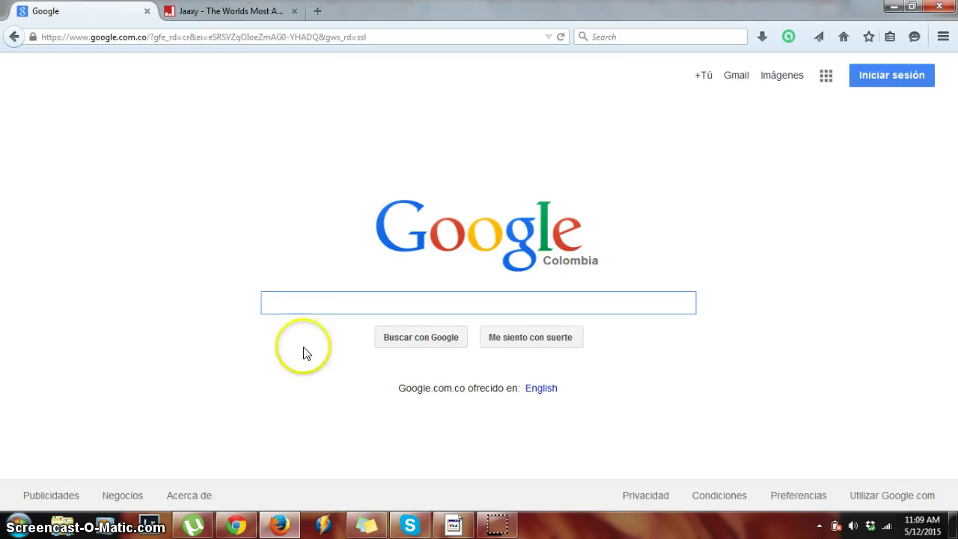
Step: Search Google for "lose body fat"
left_click(306, 302)
type("lose bod")
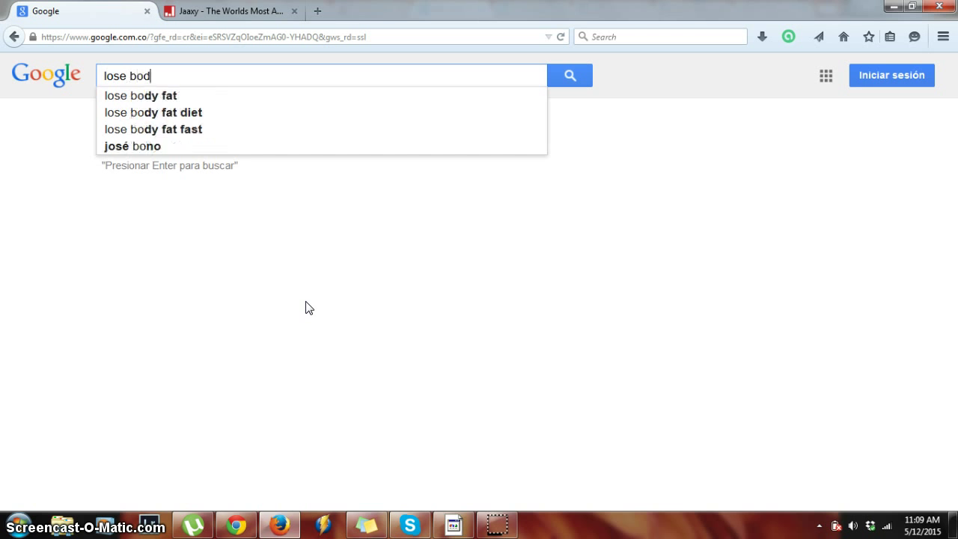
type("y fat")
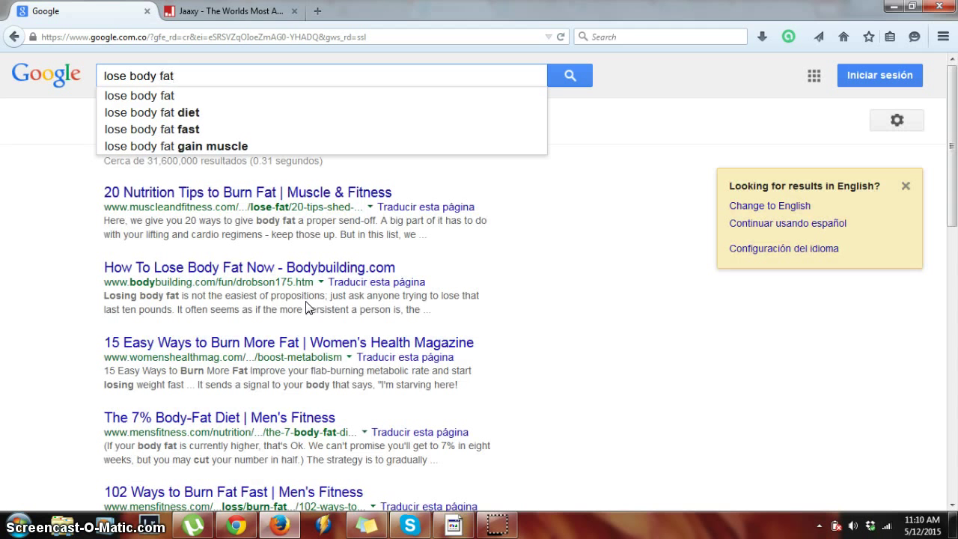
Step: Change the Google query to "lose belly fat" and view its autocomplete suggestions
key("BackSpace")
key("BackSpace")
key("BackSpace")
key("BackSpace")
key("BackSpace")
key("BackSpace")
key("BackSpace")
type("el")
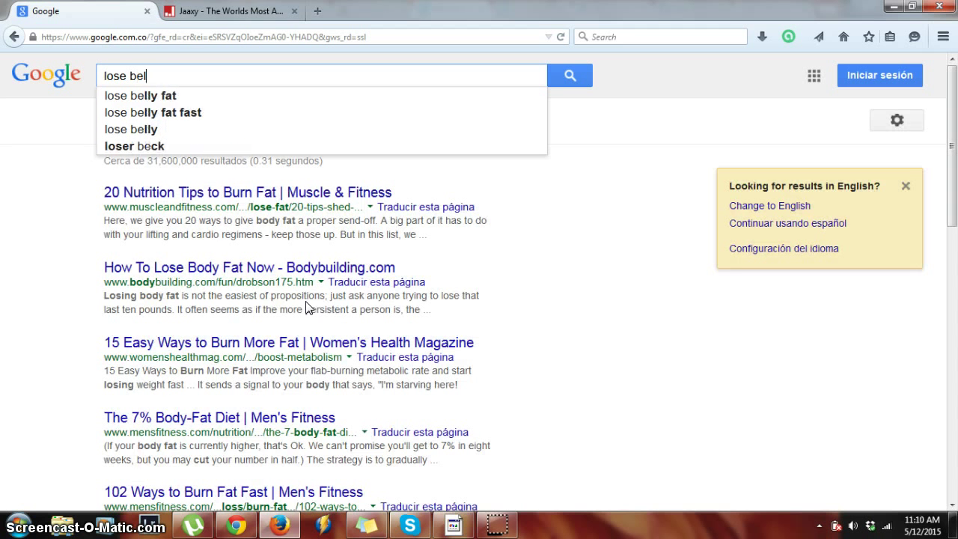
type("ly fat")
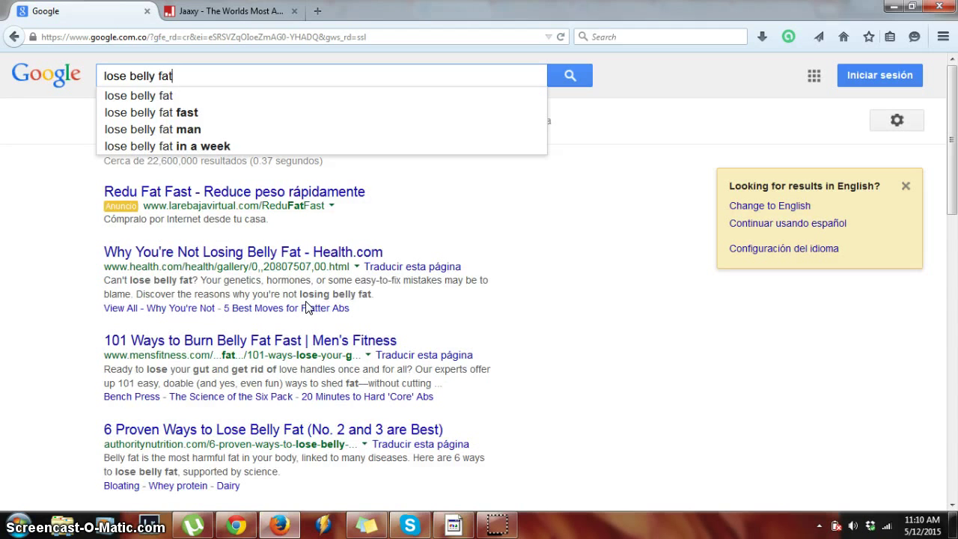
left_click(136, 199)
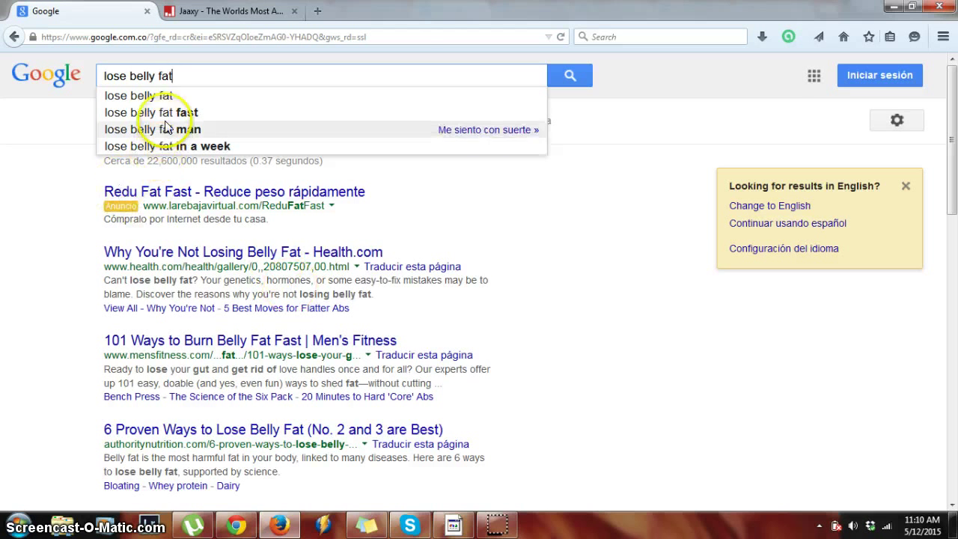
left_click(202, 82)
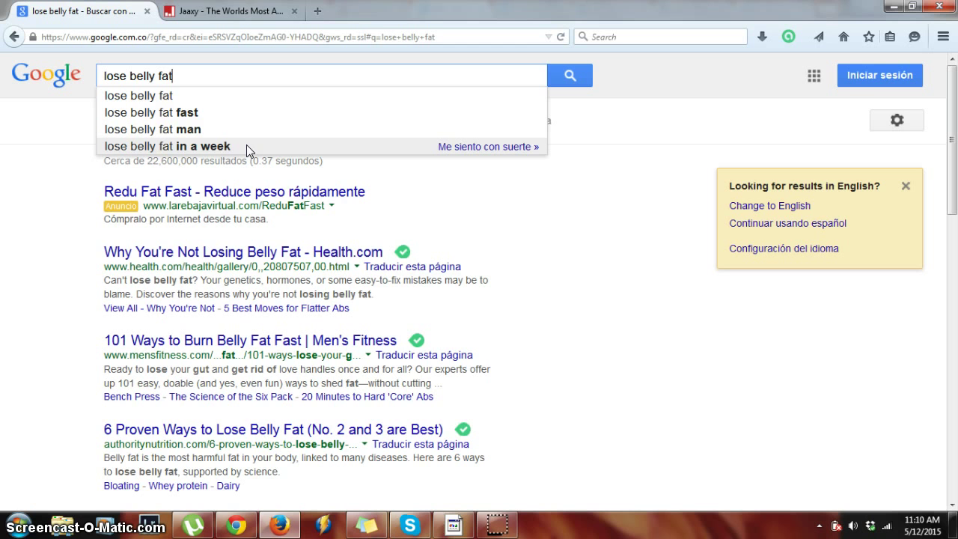
Step: Check the autocomplete suggestions for "lose belly fat" followed in turn by "a", "b", "c" and "da"
type("a")
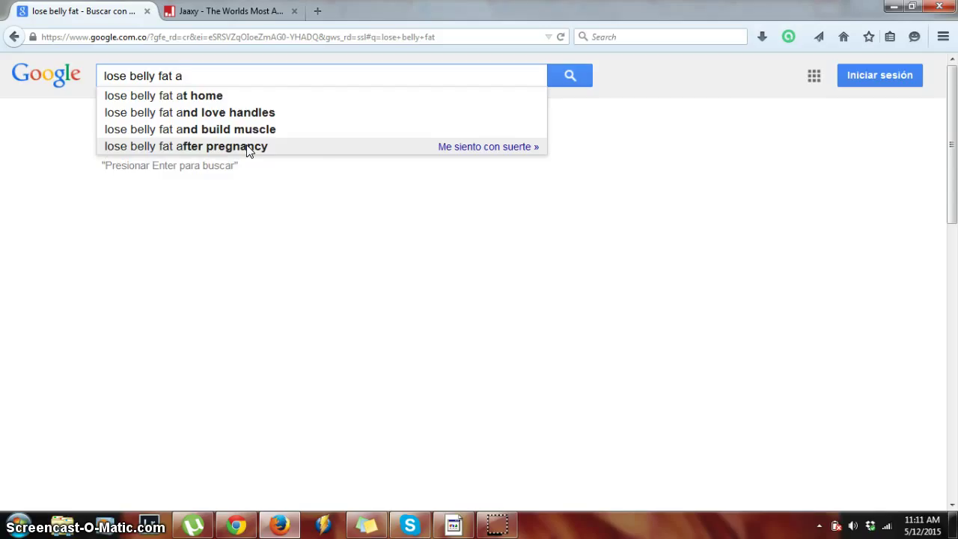
key("BackSpace")
type("b")
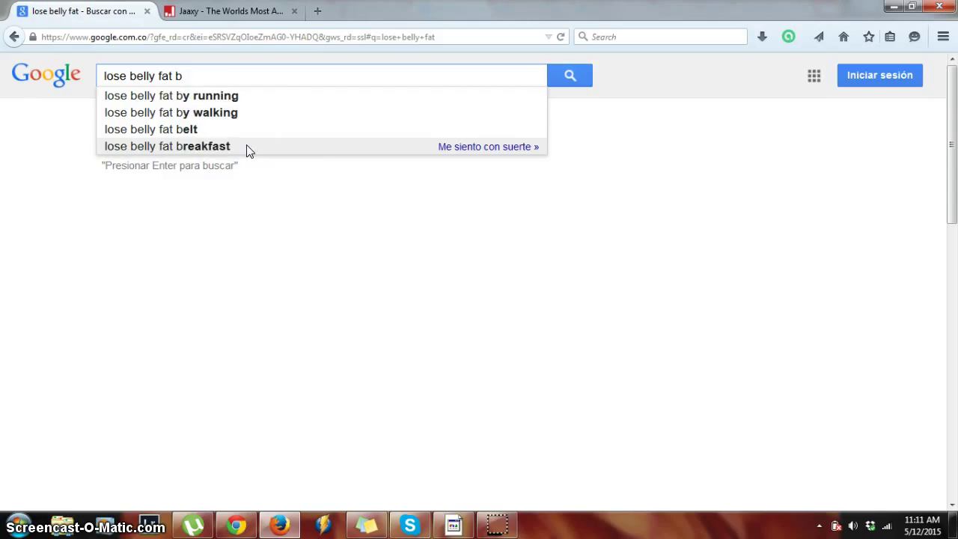
key("BackSpace")
type("c")
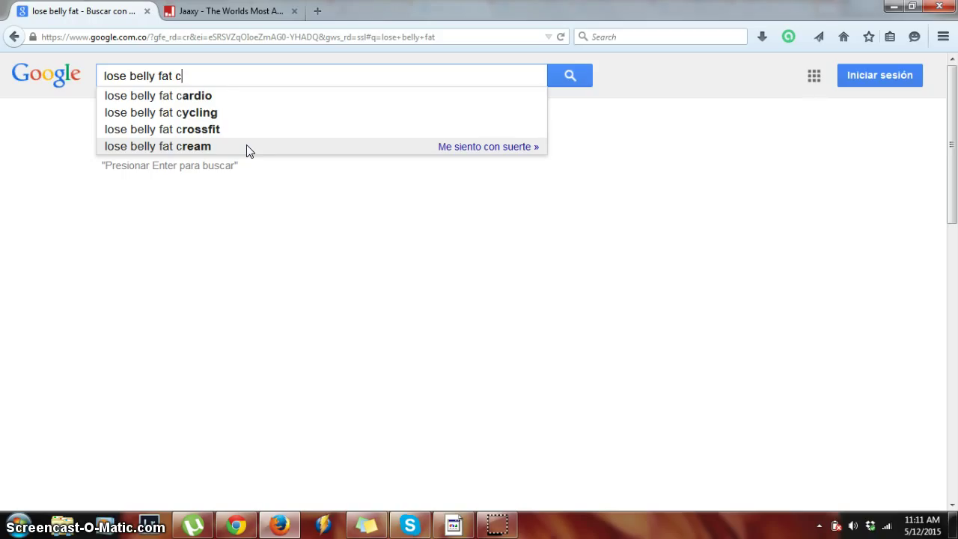
key("BackSpace")
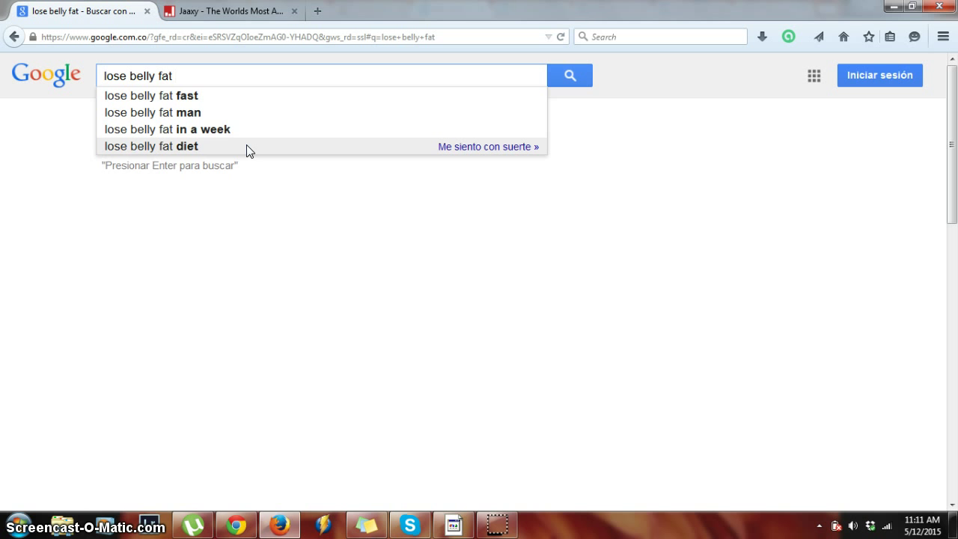
type("da")
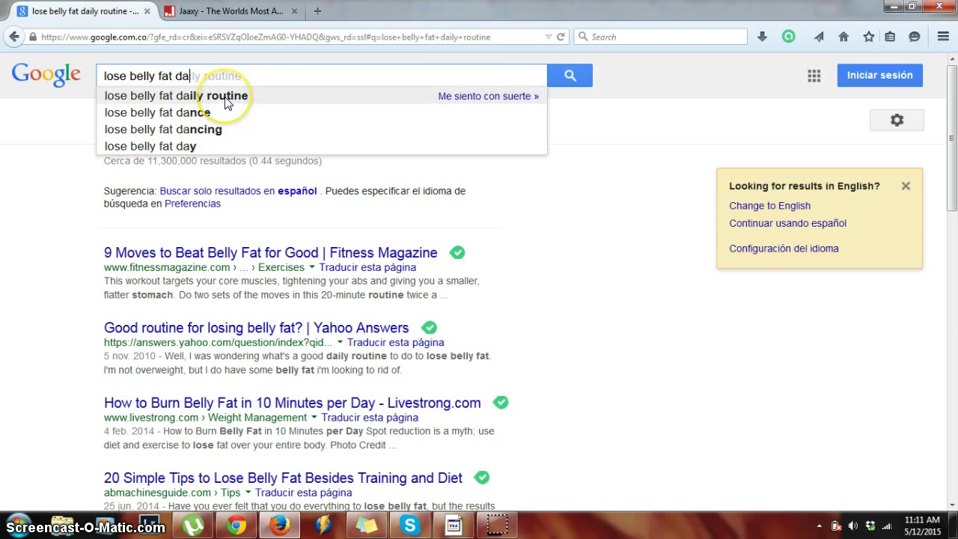
key("BackSpace")
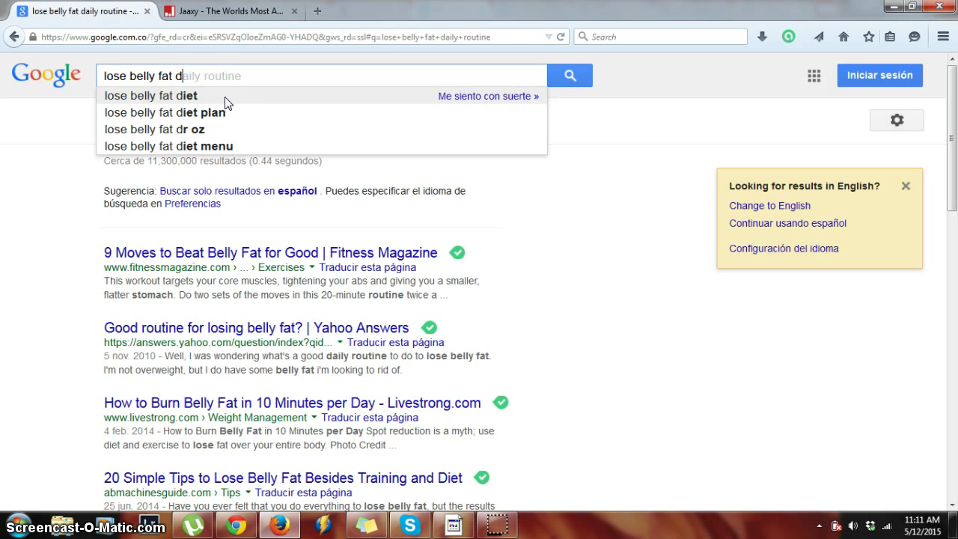
key("BackSpace")
key("BackSpace")
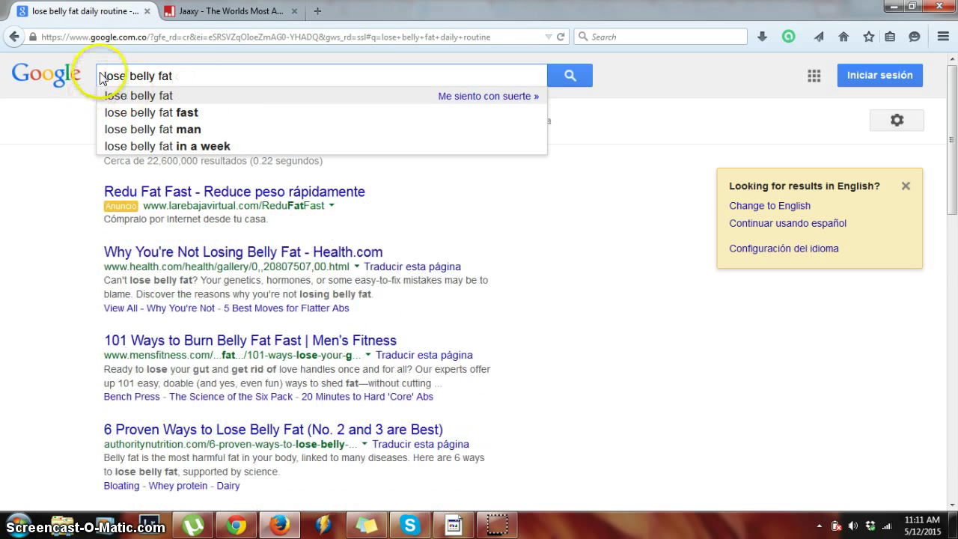
Step: Check the autocomplete suggestions with "how" and "why" placed in turn before "lose belly fat"
left_click(103, 76)
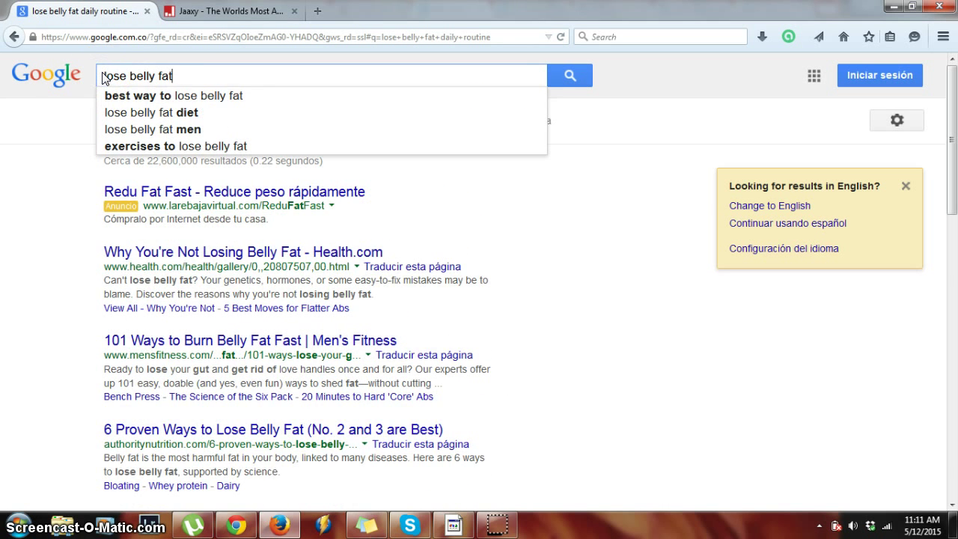
left_click(106, 74)
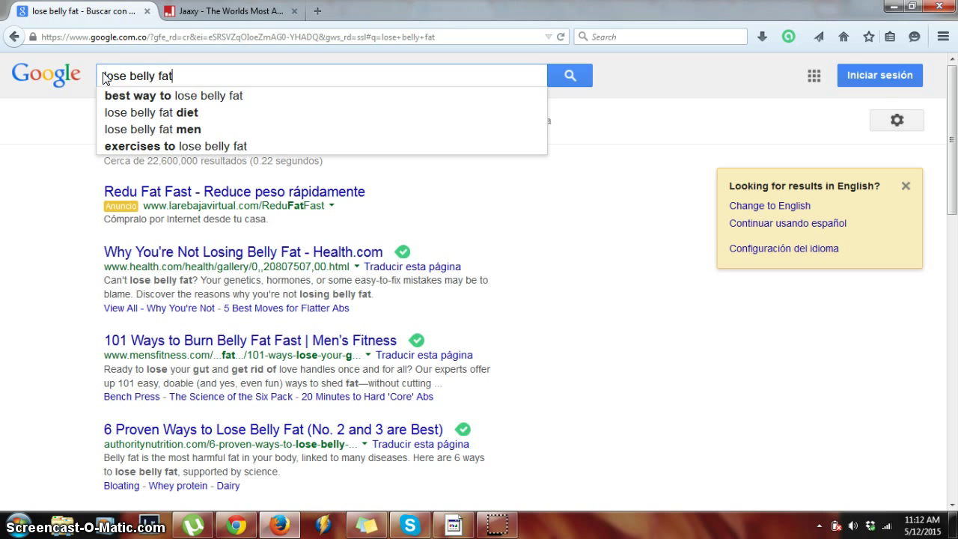
left_click(105, 74)
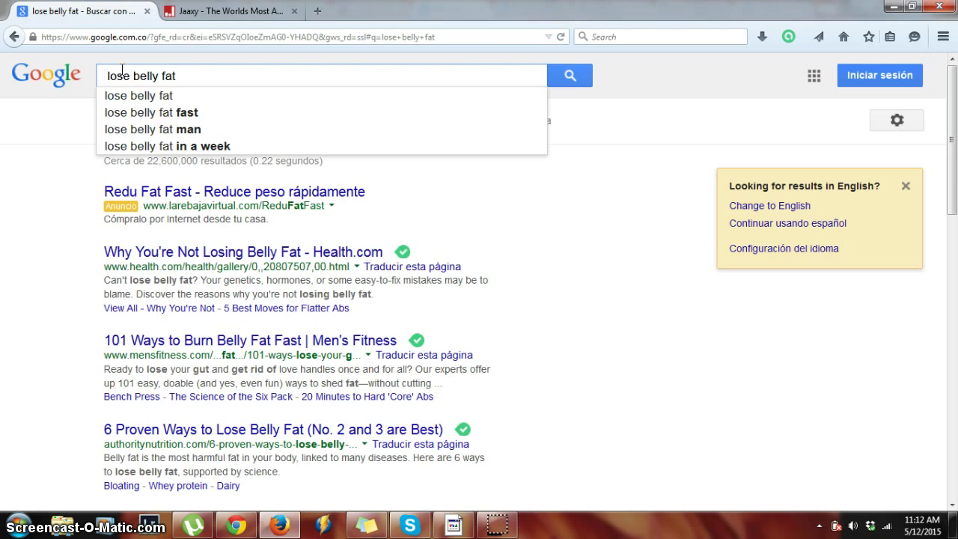
type("how")
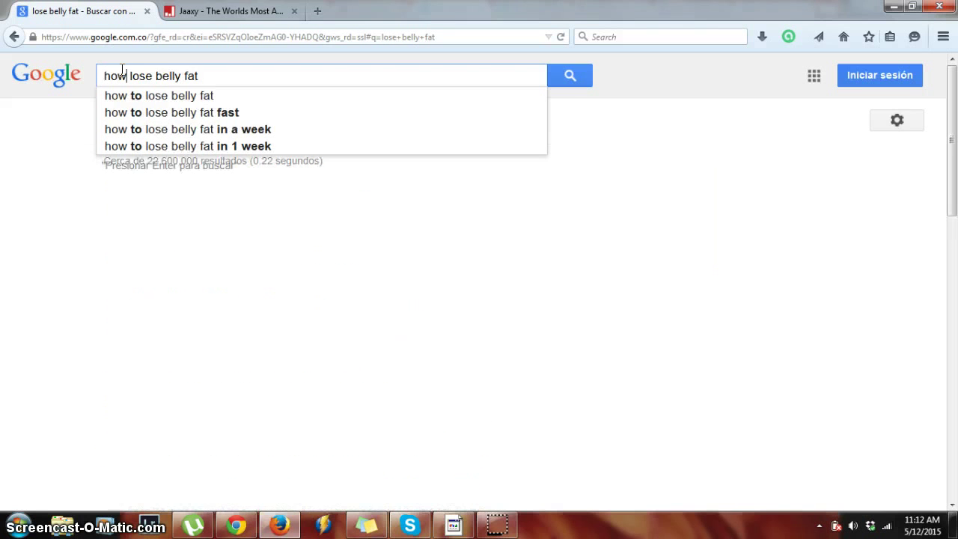
key("BackSpace")
key("BackSpace")
key("BackSpace")
type("why")
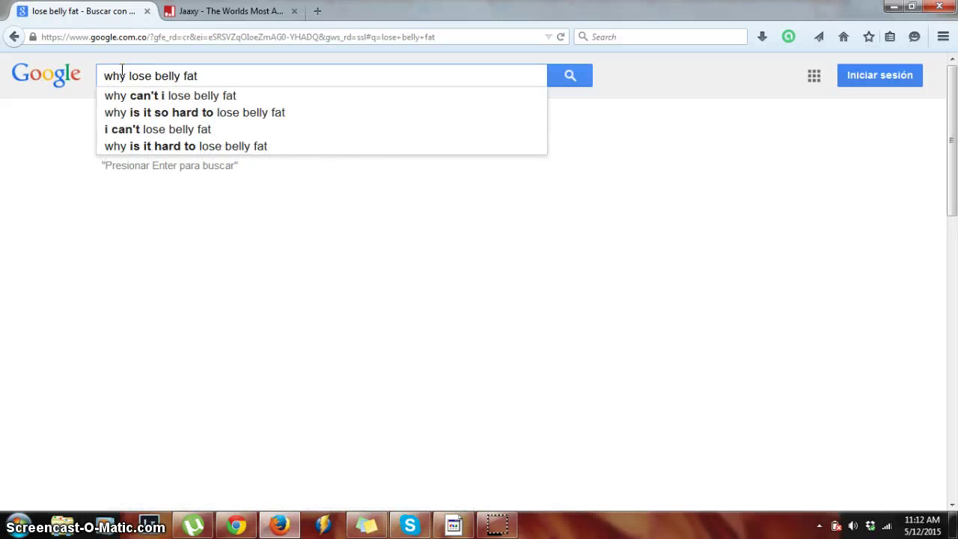
Step: Change the query's leading word to "what" and search for the suggestion "what to eat to lose belly fat"
key("BackSpace")
key("BackSpace")
type("hat")
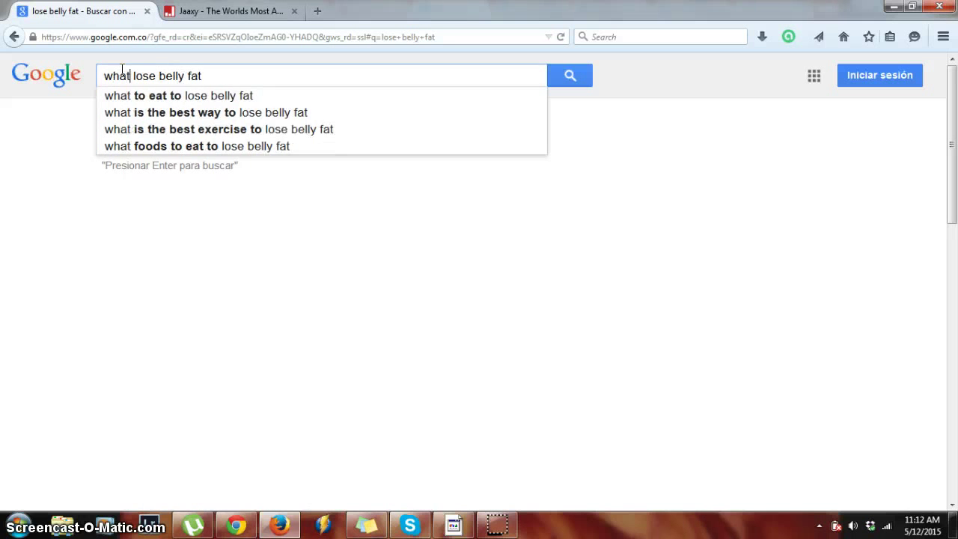
left_click(129, 81)
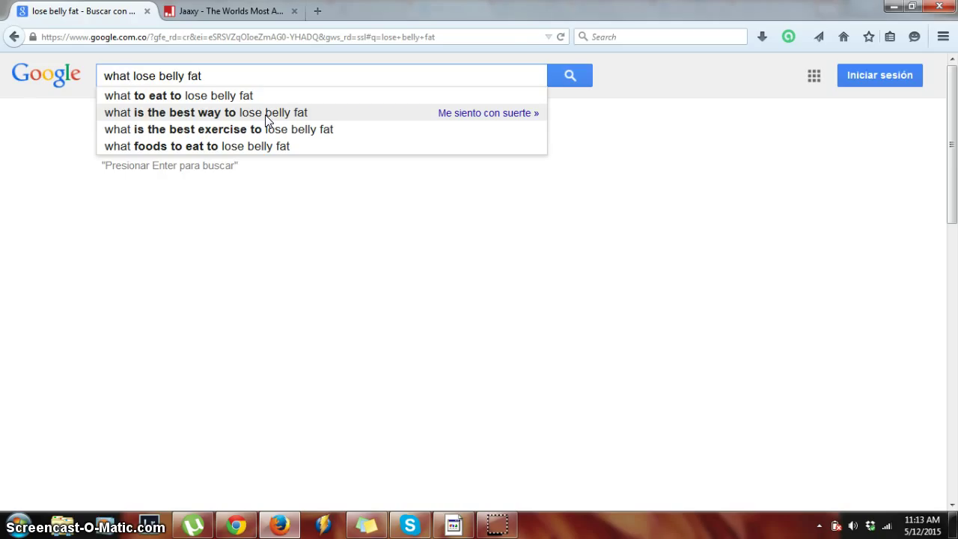
left_click(208, 95)
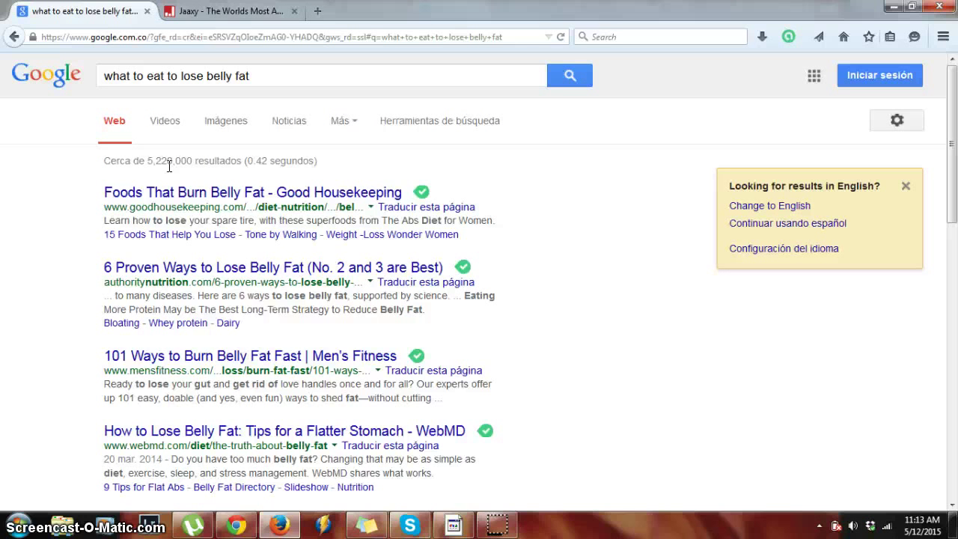
Step: Switch to Jaaxy and examine the Avg, Traffic, QSR and KQI columns for the keyword "lose belly fat"
left_click(235, 7)
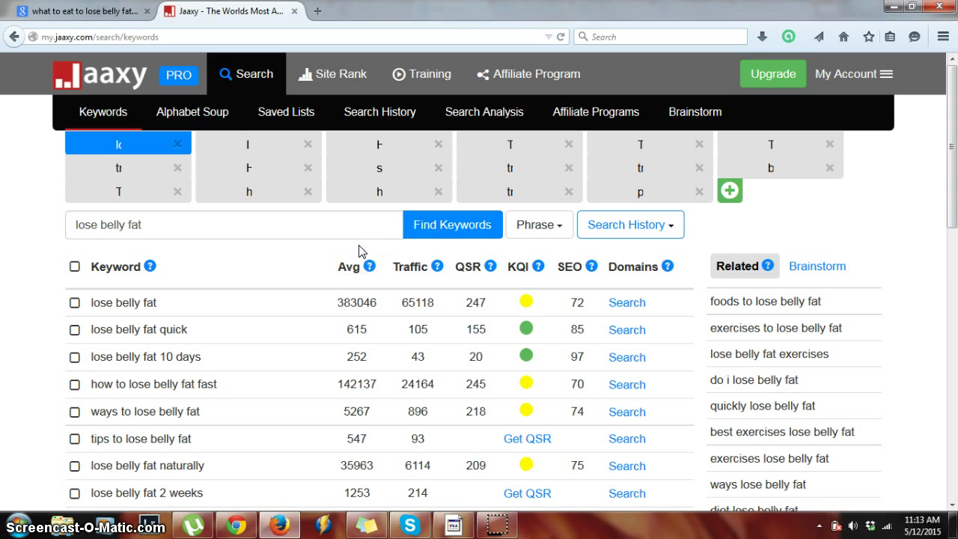
mouse_move(372, 270)
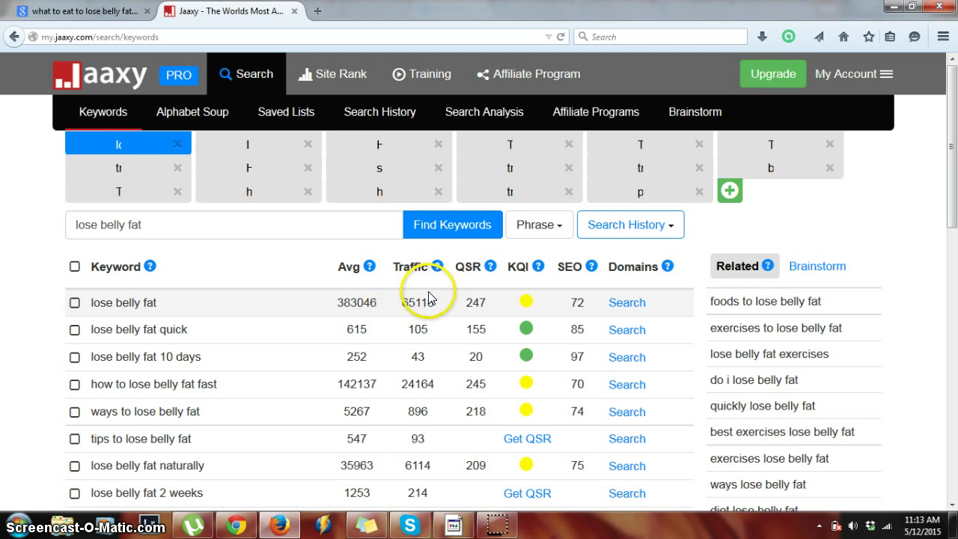
mouse_move(437, 268)
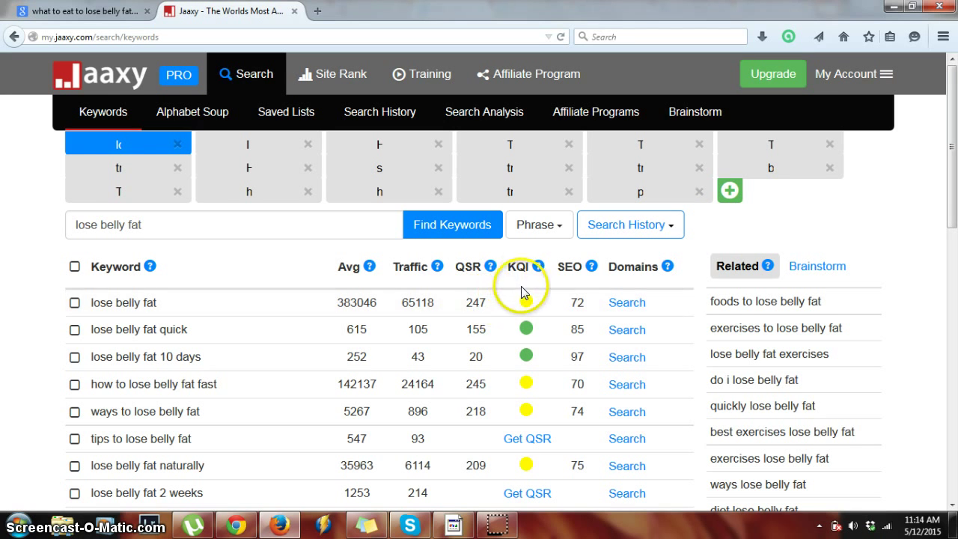
mouse_move(528, 306)
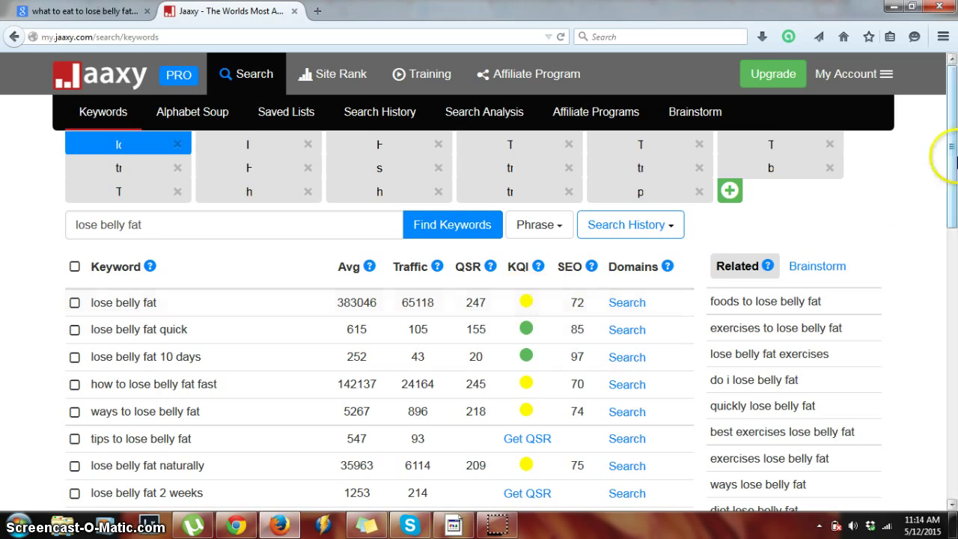
Step: Get the QSR for the keyword "best way to lose belly fat" and return to the start of the results
left_click_drag(953, 158, 953, 399)
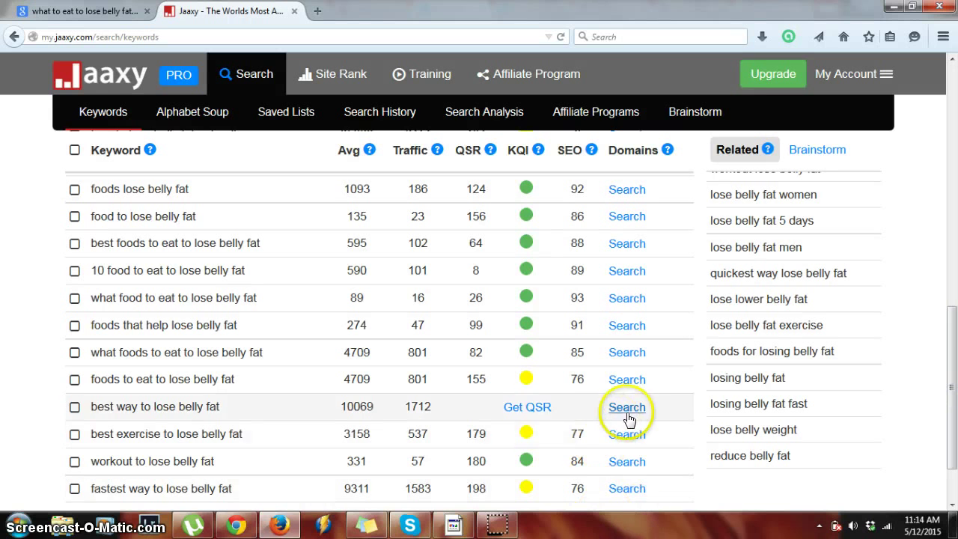
left_click(547, 409)
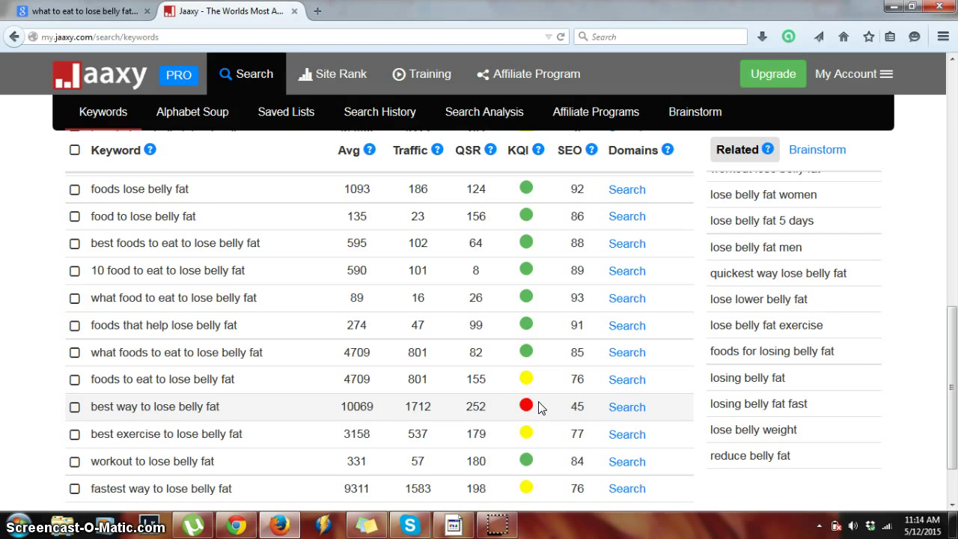
left_click_drag(949, 322, 954, 108)
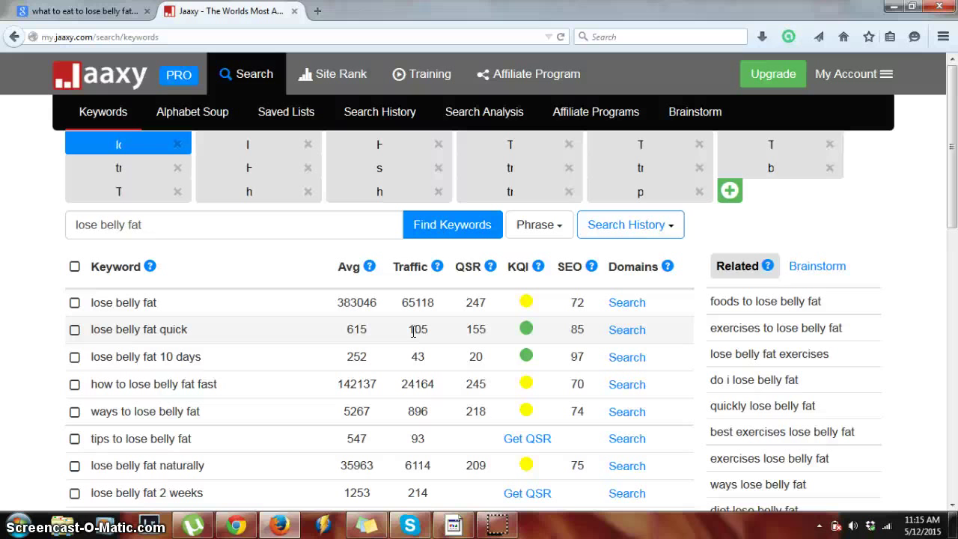
left_click(432, 341)
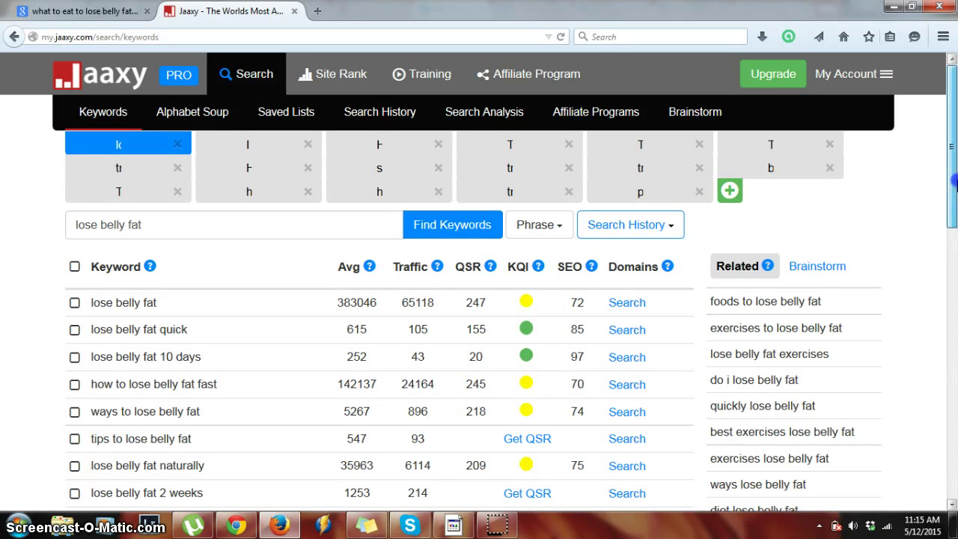
Step: Get the QSR for "tips to lose belly fat", "lose belly fat 2 weeks" and "men lose belly fat", retrying the first one
left_click_drag(952, 179, 954, 237)
left_click(527, 305)
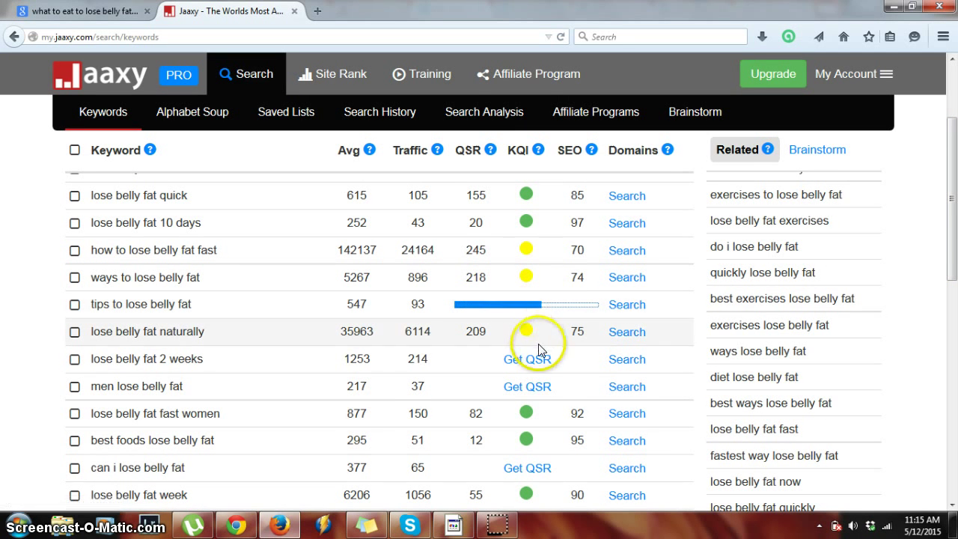
left_click(530, 361)
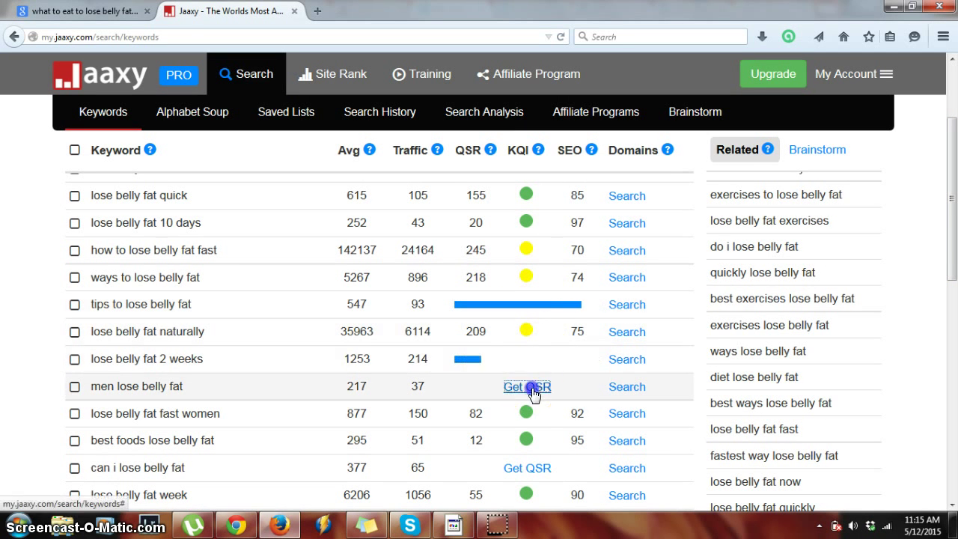
left_click(528, 386)
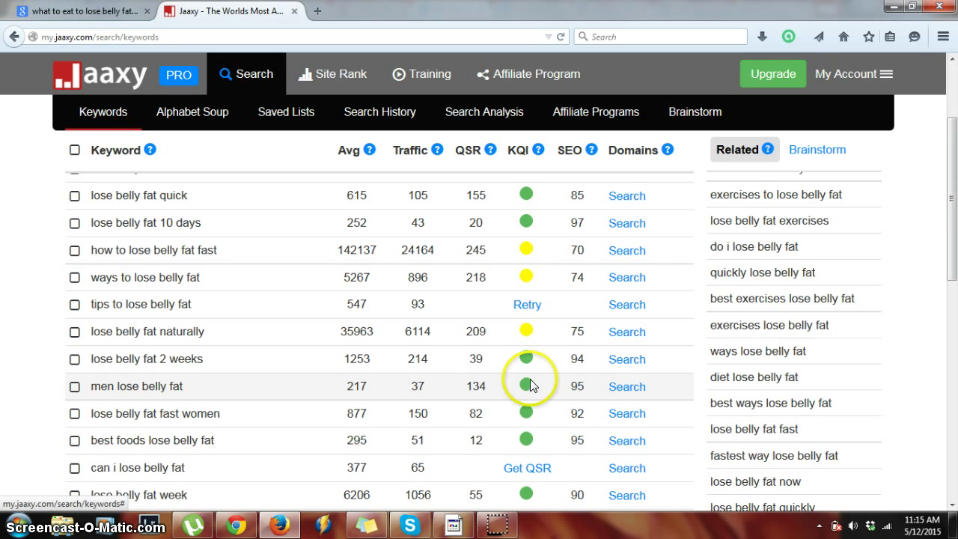
left_click(523, 308)
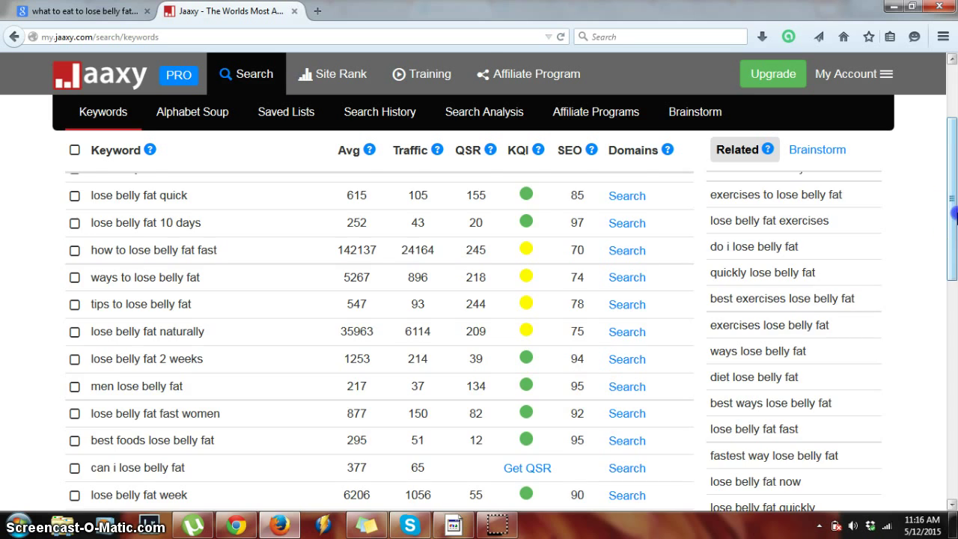
Step: Review the remaining "lose belly fat" keyword results, and switch to Google to shorten the search query to "lose belly fat"
left_click_drag(953, 215, 954, 259)
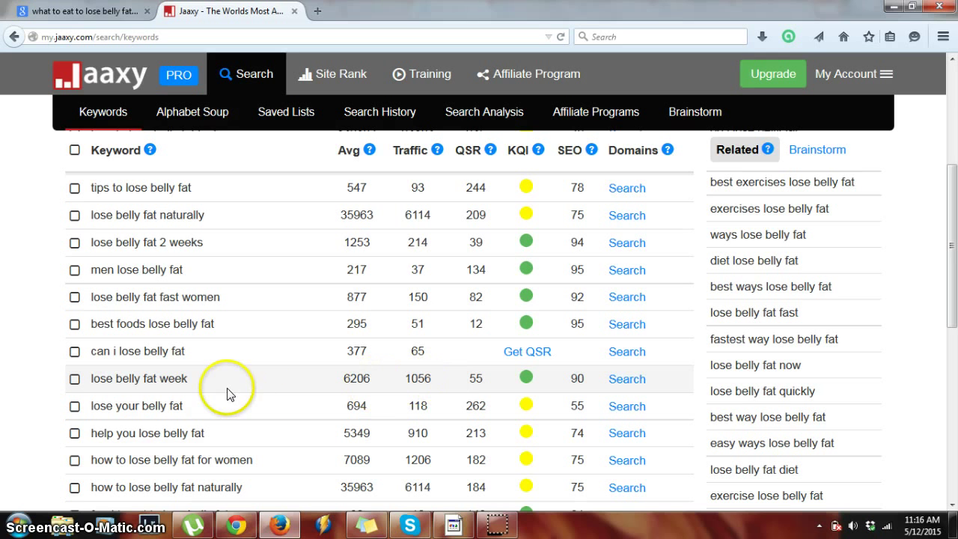
left_click_drag(952, 267, 445, 384)
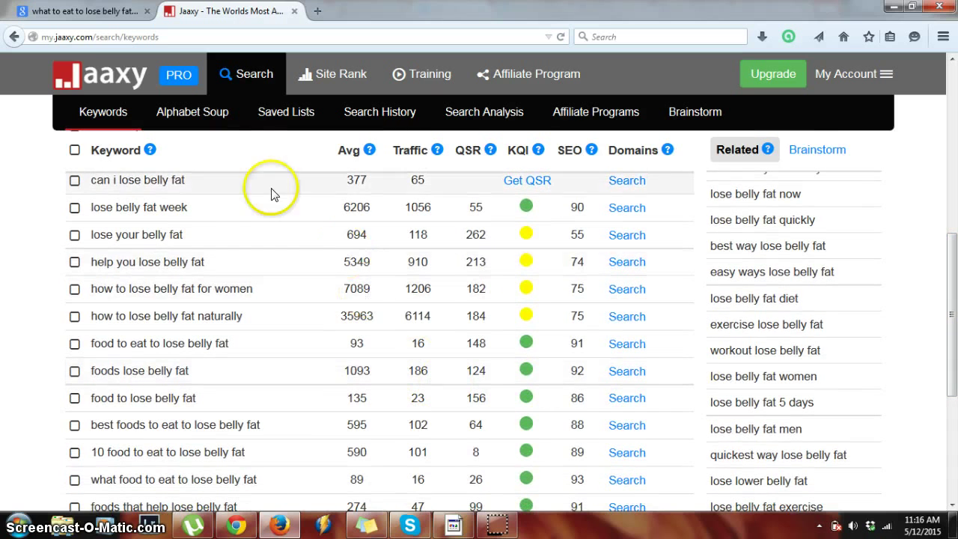
left_click(34, 9)
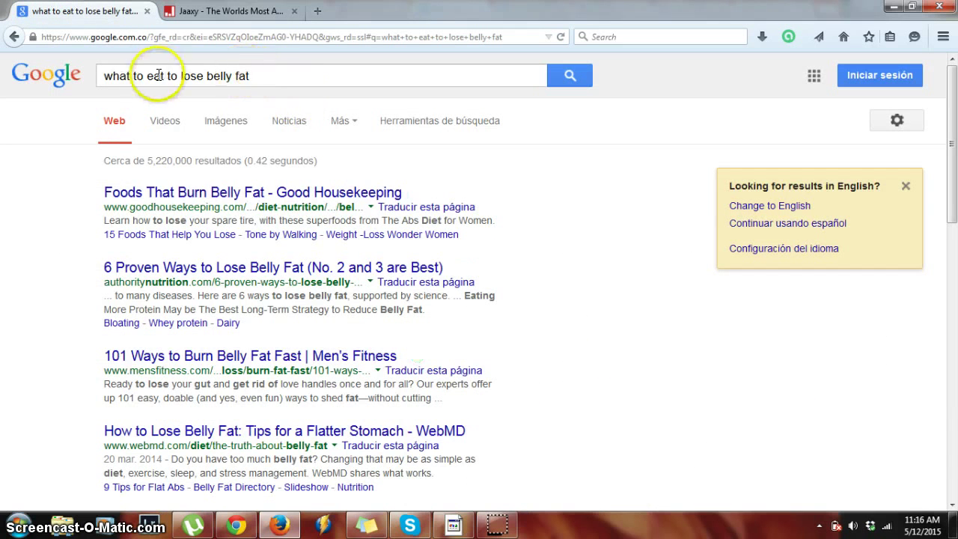
left_click_drag(182, 75, 28, 69)
key("BackSpace")
key("Return")
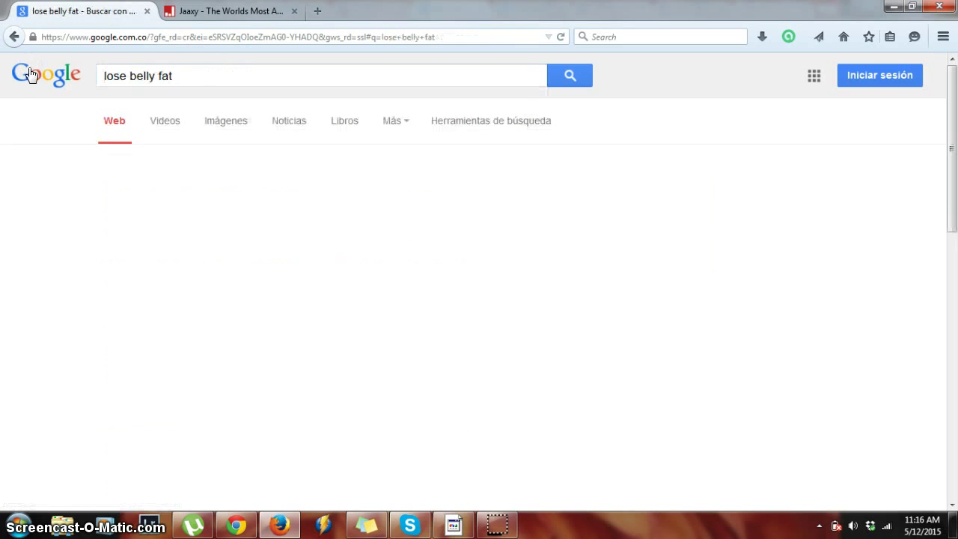
Step: Extend the query with "a", search for the suggestion "lose belly fat at home" and copy that phrase
left_click(180, 75)
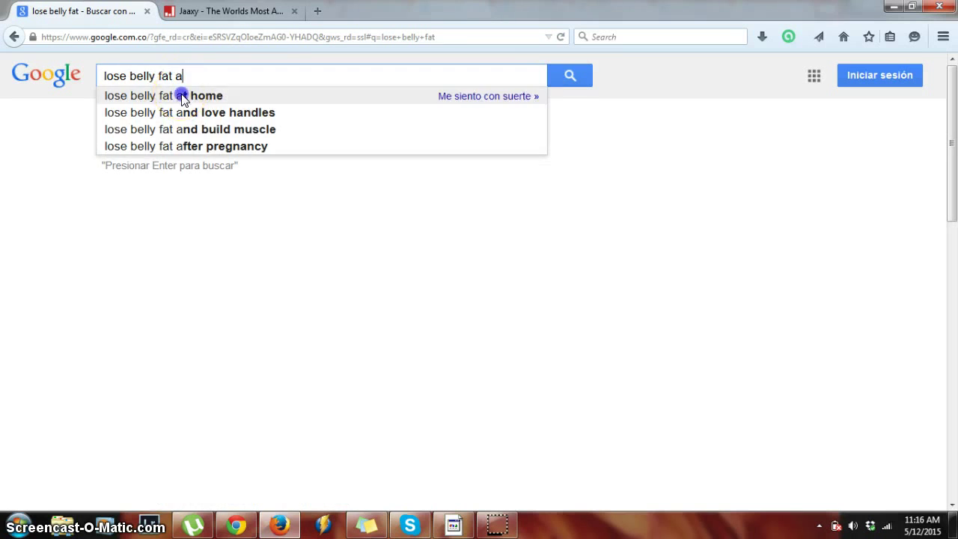
left_click(182, 95)
triple_click(242, 75)
key("ctrl+c")
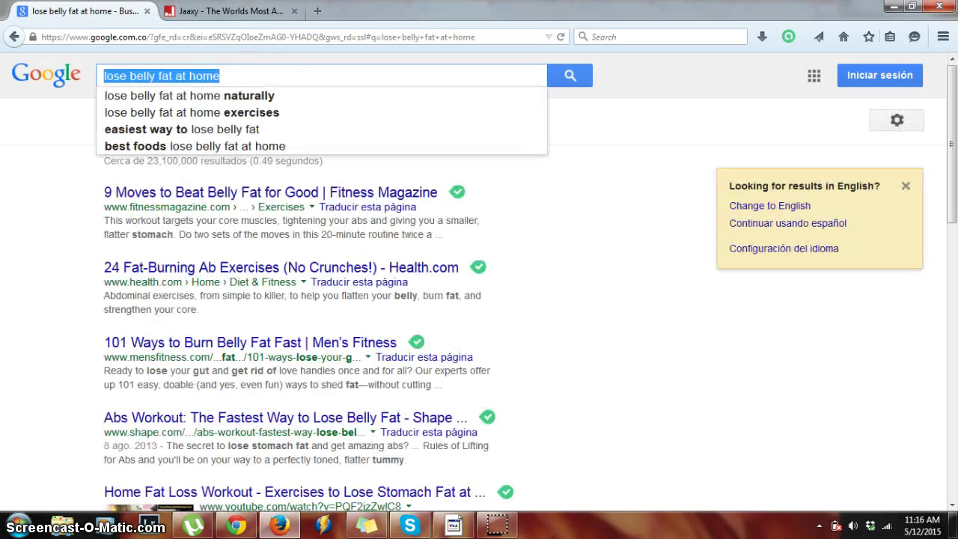
Step: Switch to Jaaxy and run a keyword search for the copied phrase "lose belly fat at home"
left_click(224, 10)
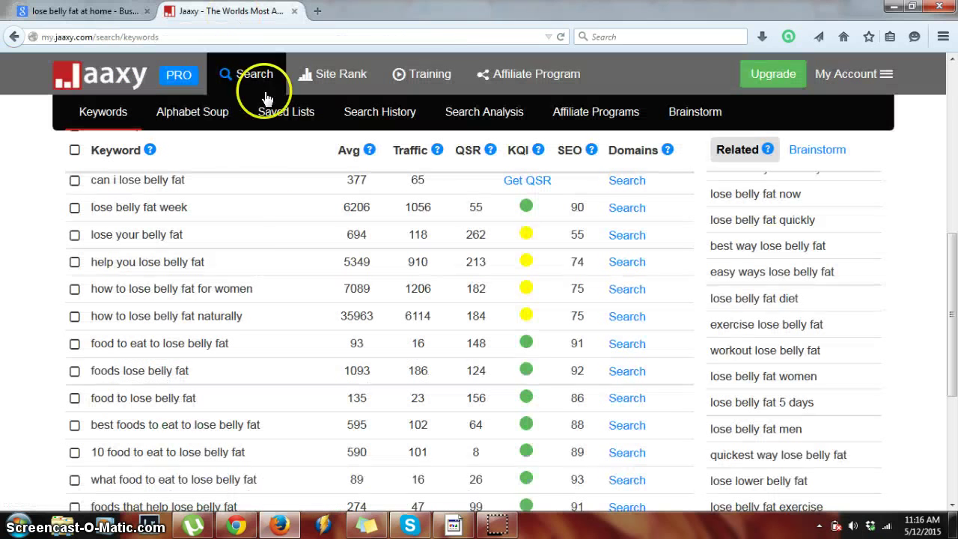
scroll(944, 220, "up", 10)
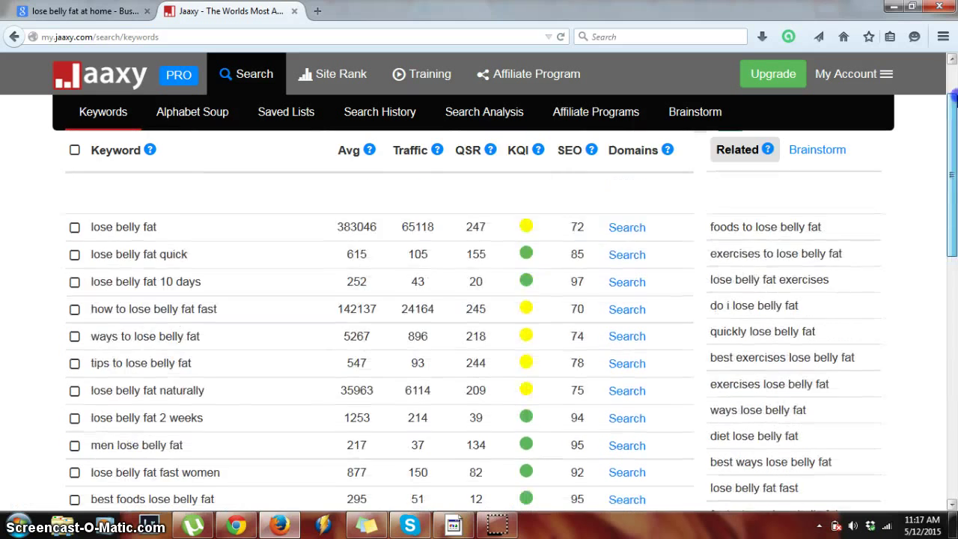
left_click(323, 220)
triple_click(323, 219)
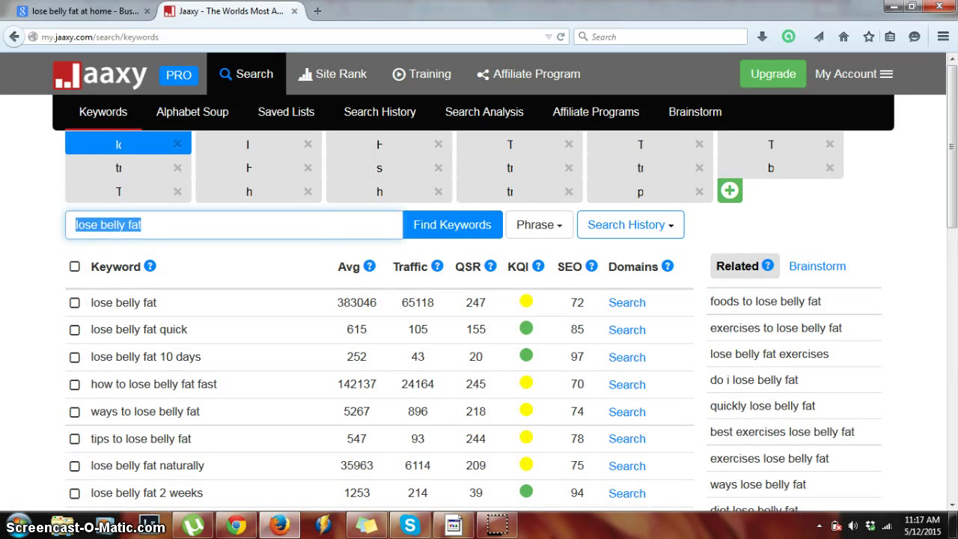
key("ctrl+v")
key("Return")
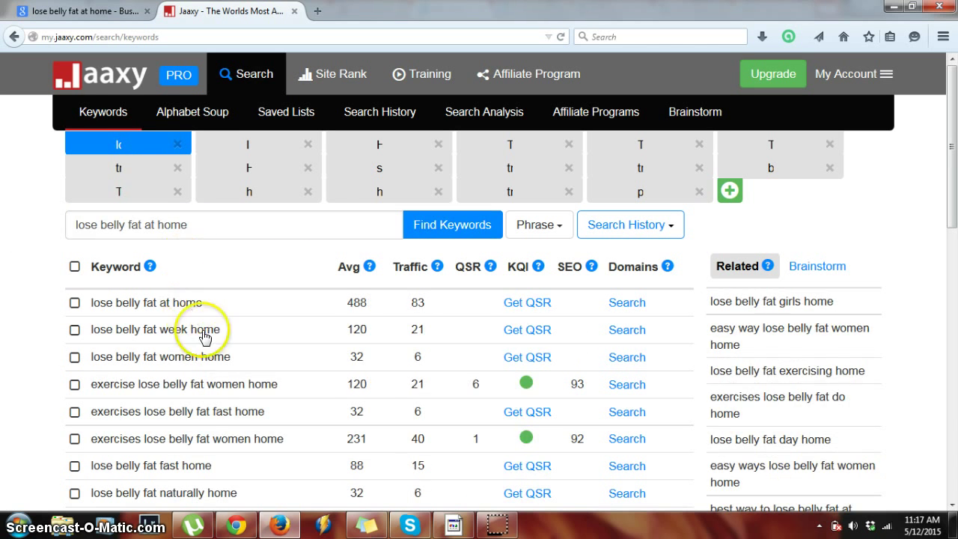
Step: Get the missing QSR values for the keywords from "lose belly fat at home" through "lose belly fat naturally home"
mouse_move(947, 97)
left_mouse_down()
mouse_move(952, 247)
mouse_move(953, 86)
left_mouse_up()
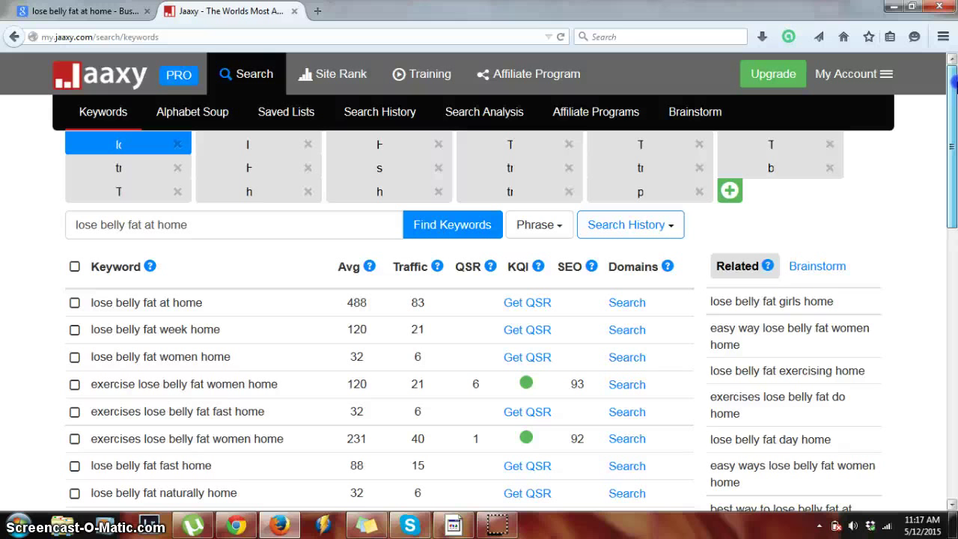
left_click_drag(954, 81, 955, 86)
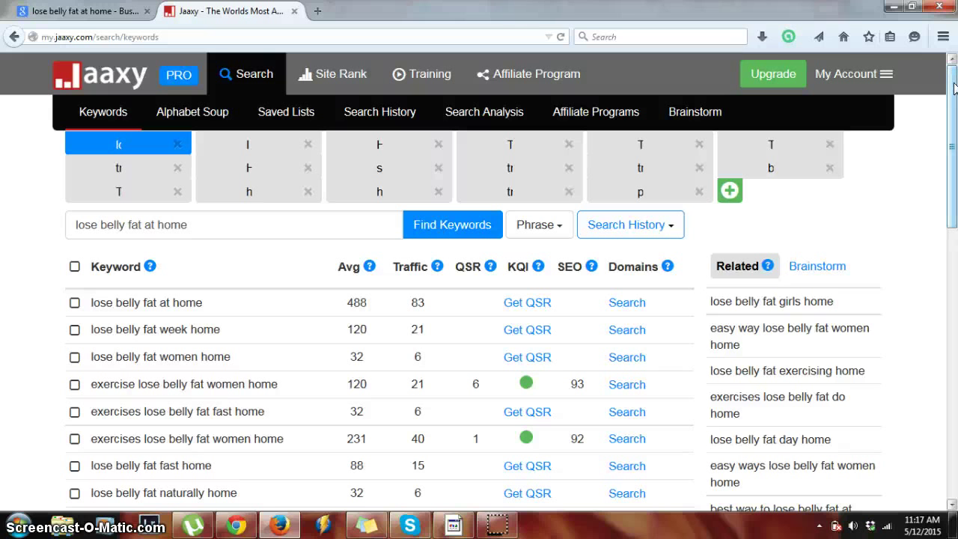
left_click_drag(955, 90, 956, 100)
left_click(528, 277)
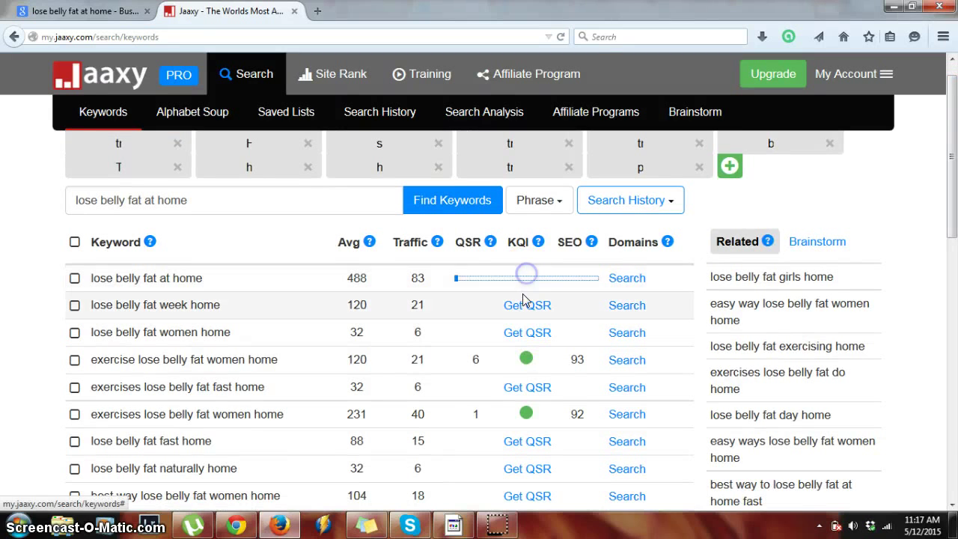
left_click(527, 305)
left_click(528, 334)
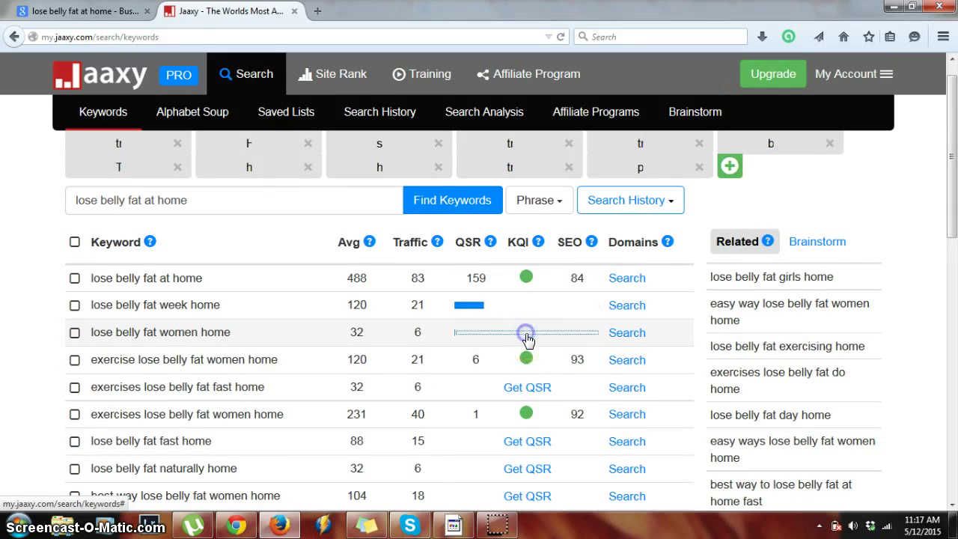
left_click(527, 387)
left_click(522, 442)
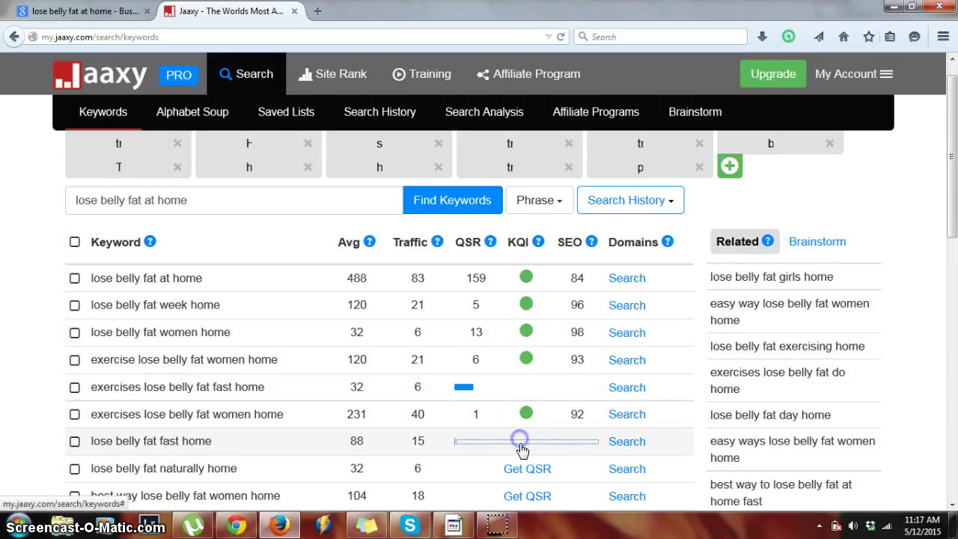
left_click(523, 467)
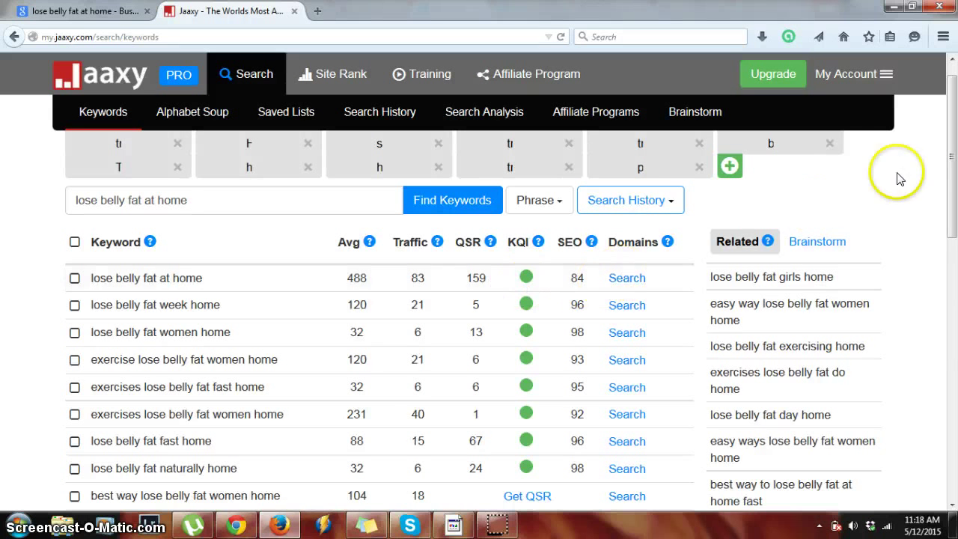
Step: Get the QSR for the keyword "lose belly fat men" further down the results
left_click_drag(951, 134, 955, 294)
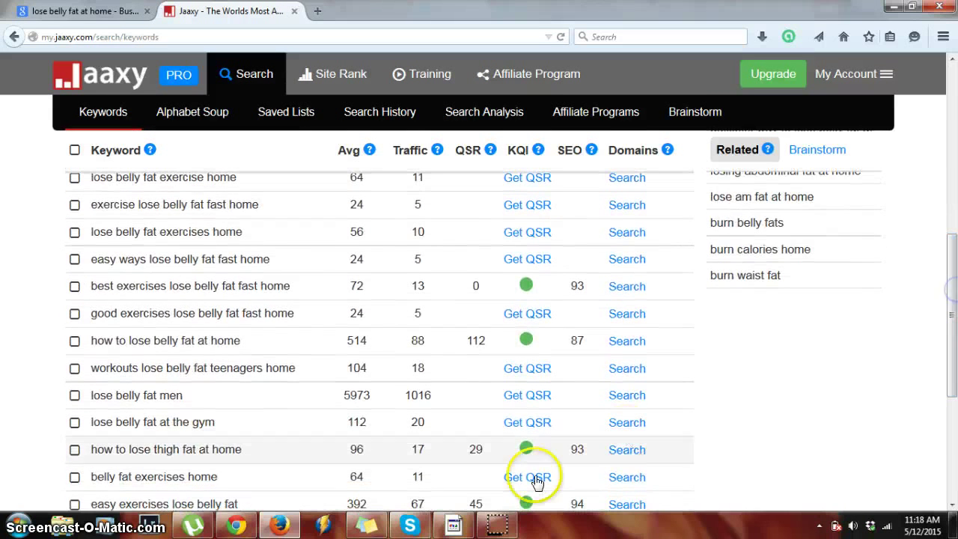
left_click(530, 398)
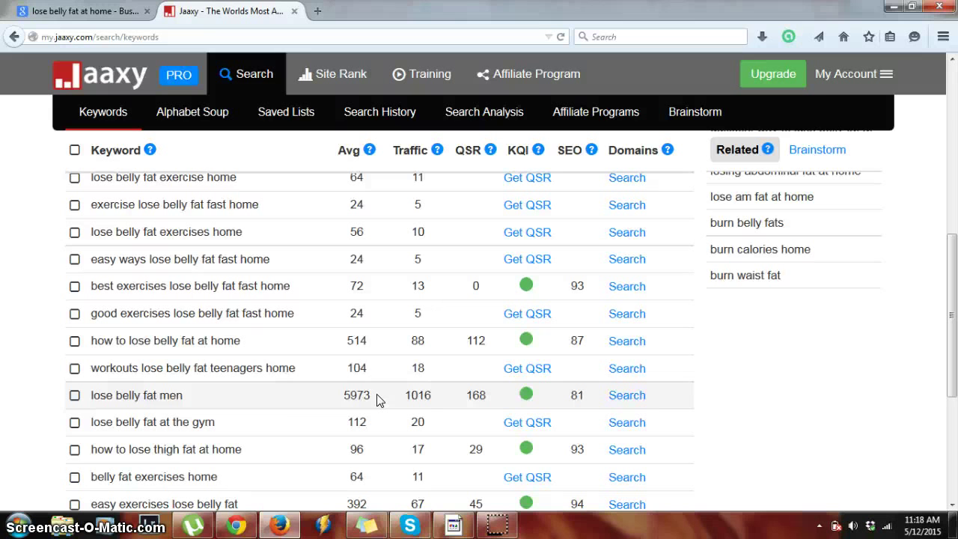
Step: Check Google's suggestions for "lose belly fat at home" and return to the "how to lose belly fat at home" row in Jaaxy
left_click(82, 11)
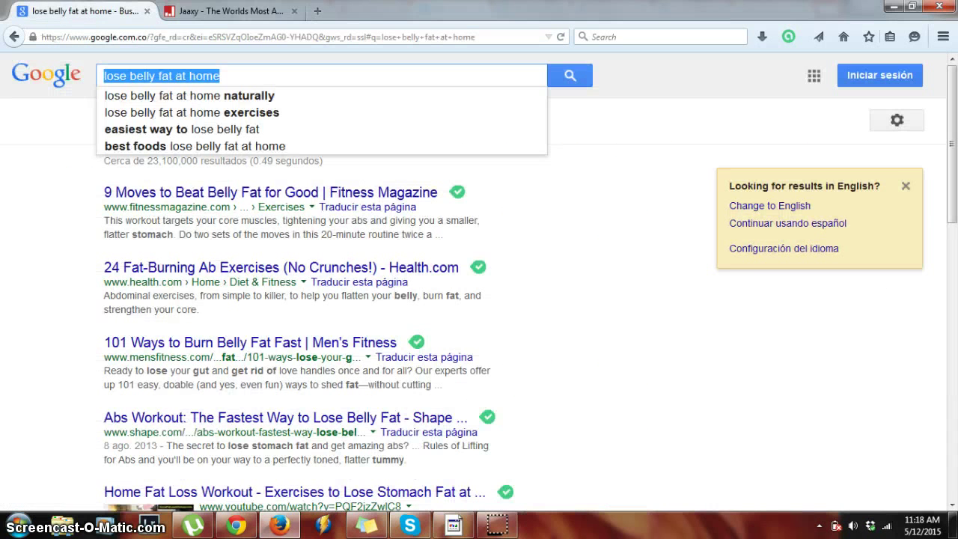
left_click(244, 5)
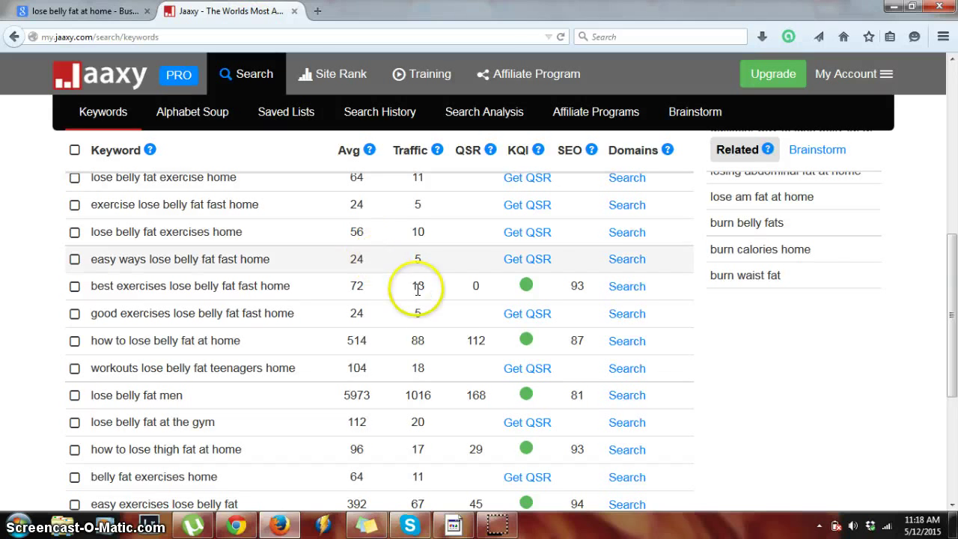
left_click(462, 345)
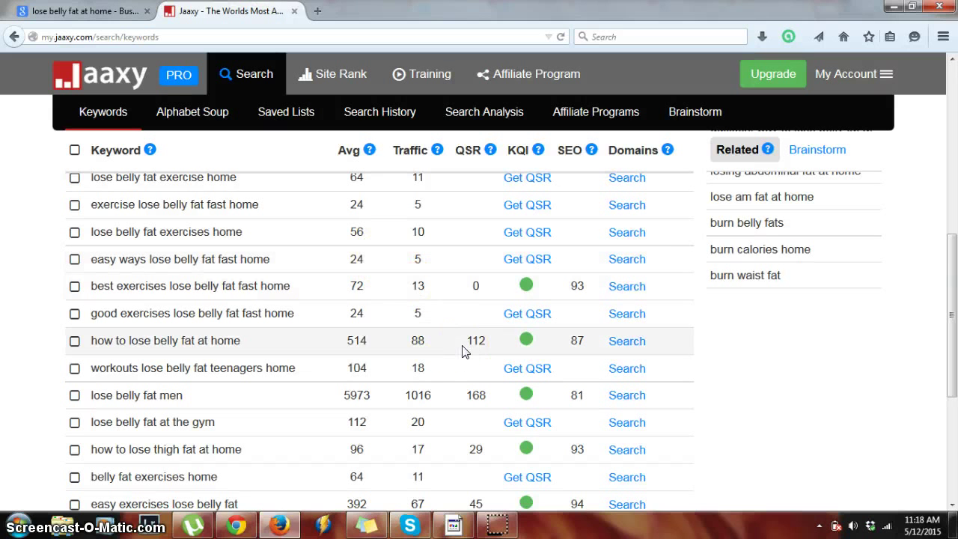